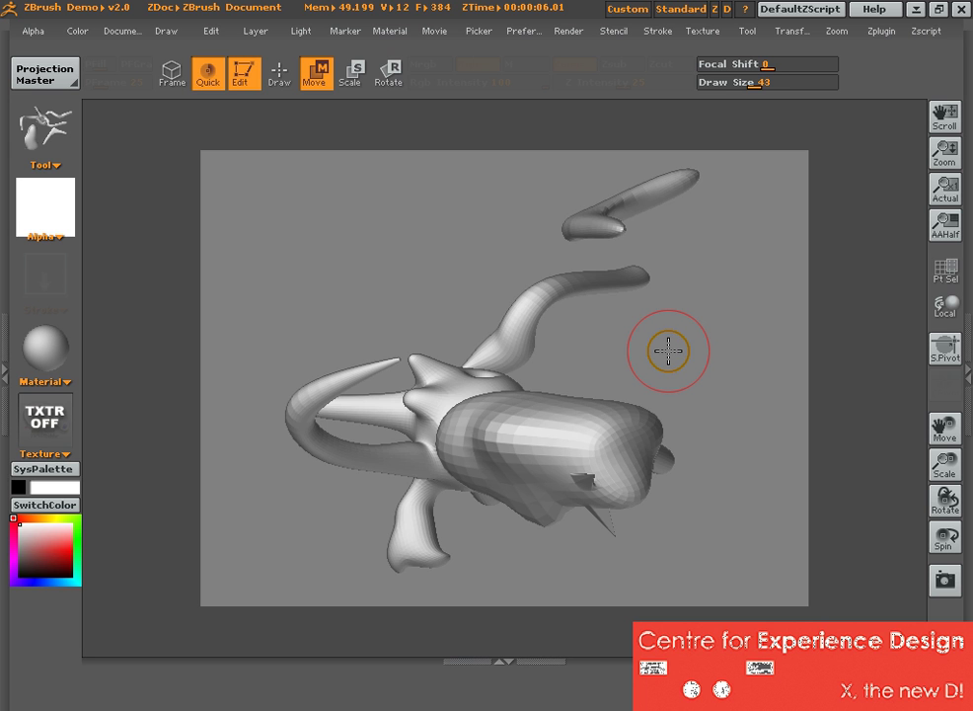
Compare the model's ZSphere structure with its skinned preview from a different viewing angle
key(a)
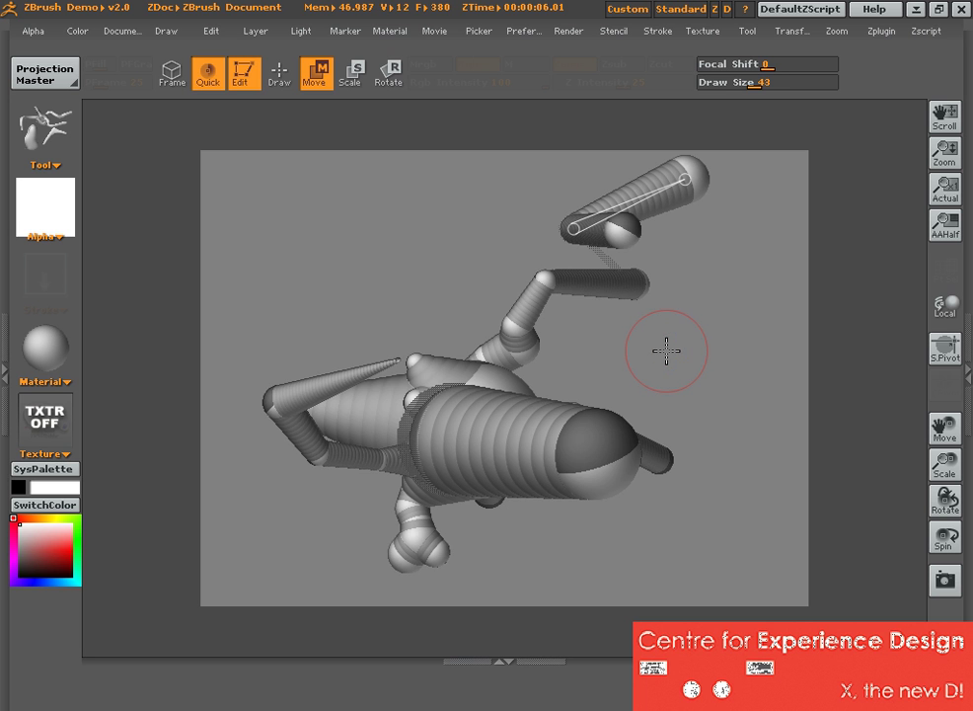
drag(666, 350, 617, 341)
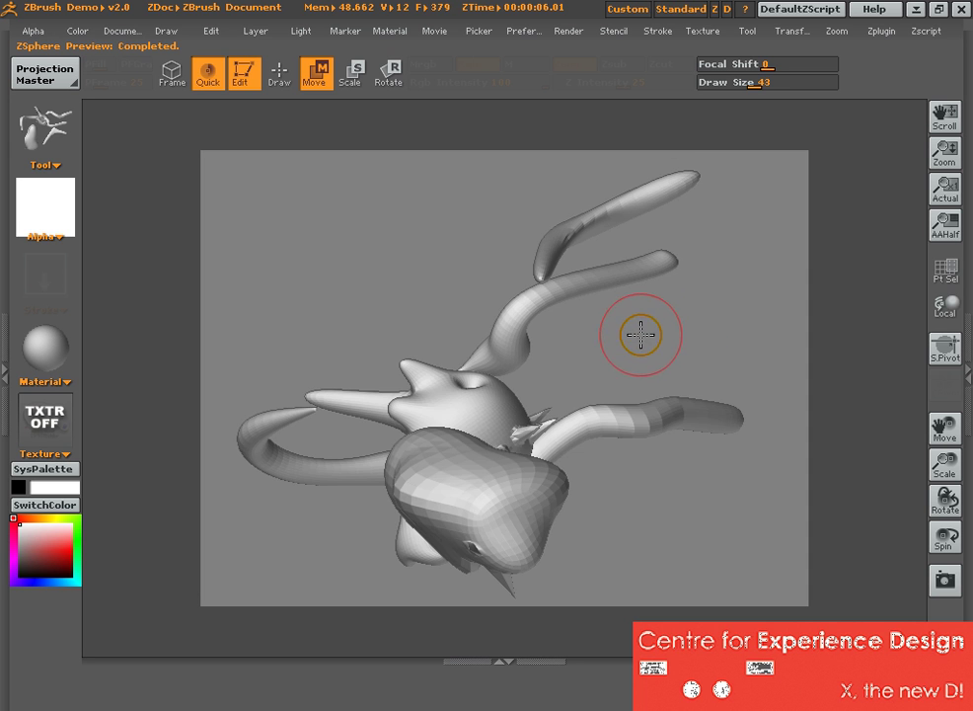
mouse_move(641, 336)
mouse_down()
mouse_move(704, 335)
mouse_move(630, 336)
mouse_up()
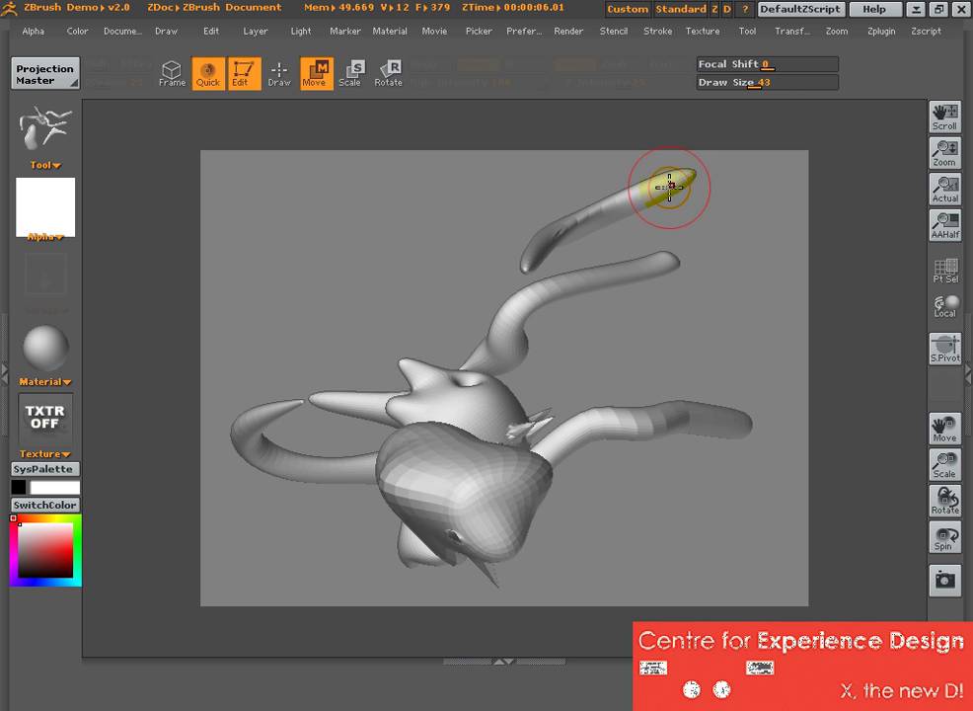
Create a new blank texture with a width and height of 1024
click(704, 30)
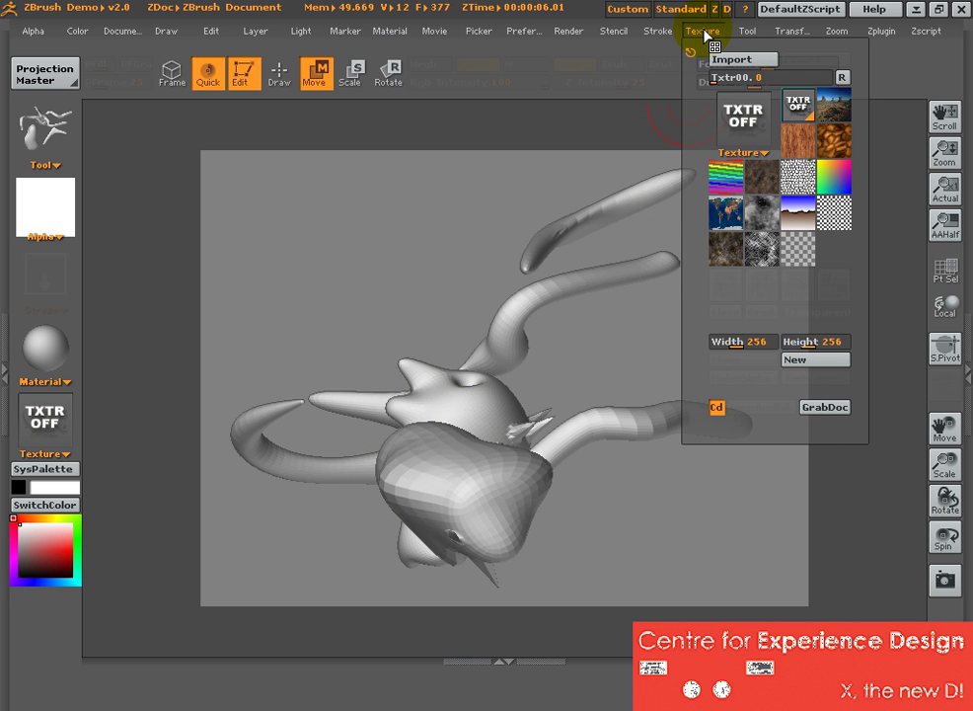
click(741, 342)
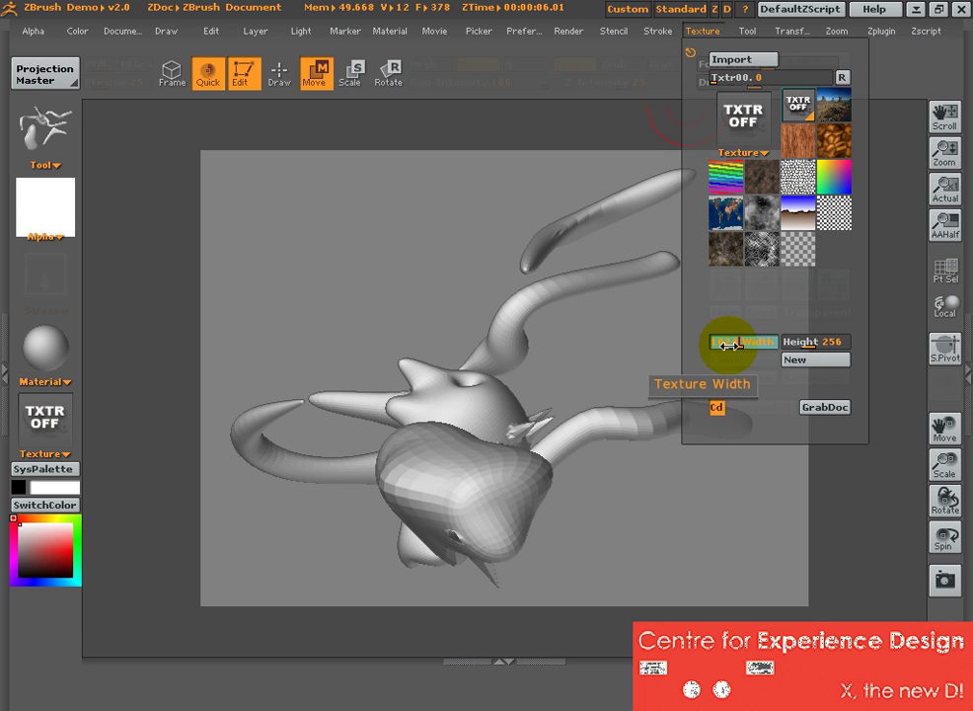
click(817, 342)
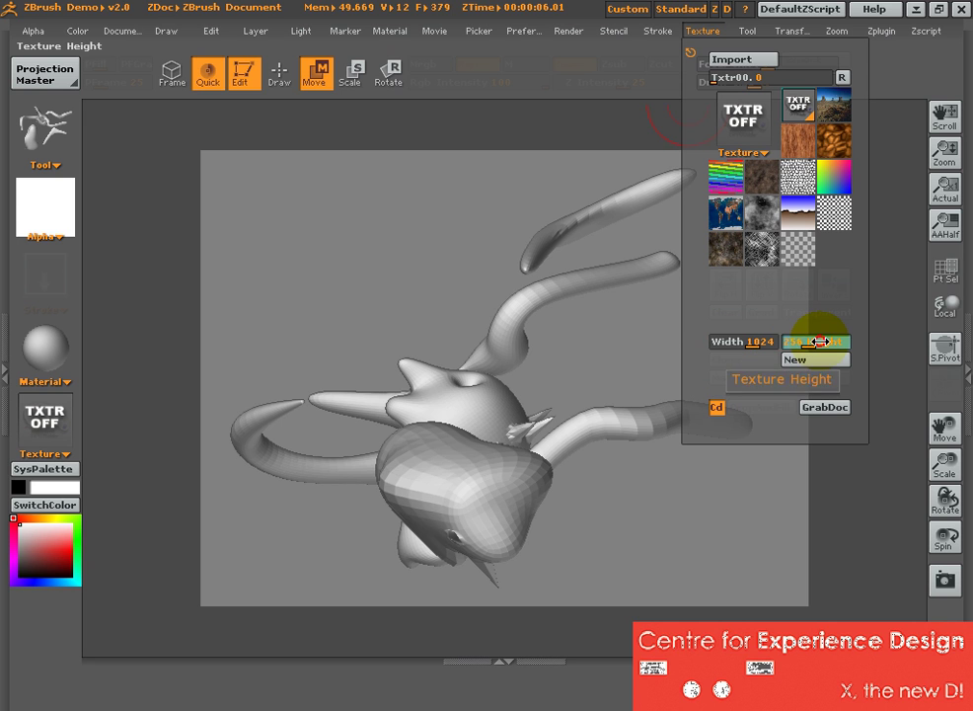
text(10)
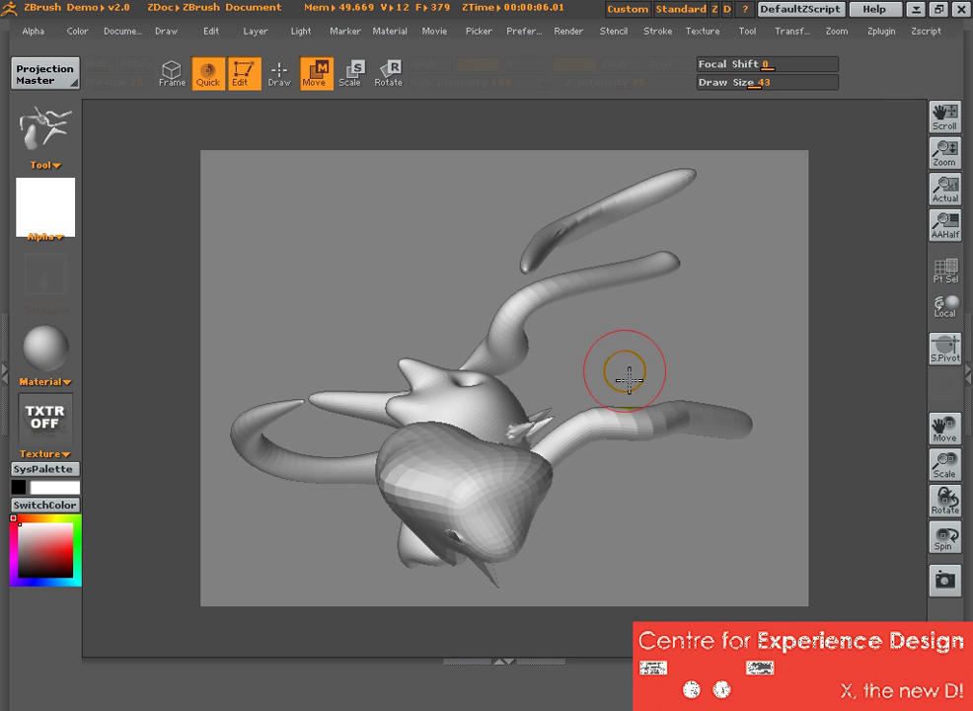
click(697, 31)
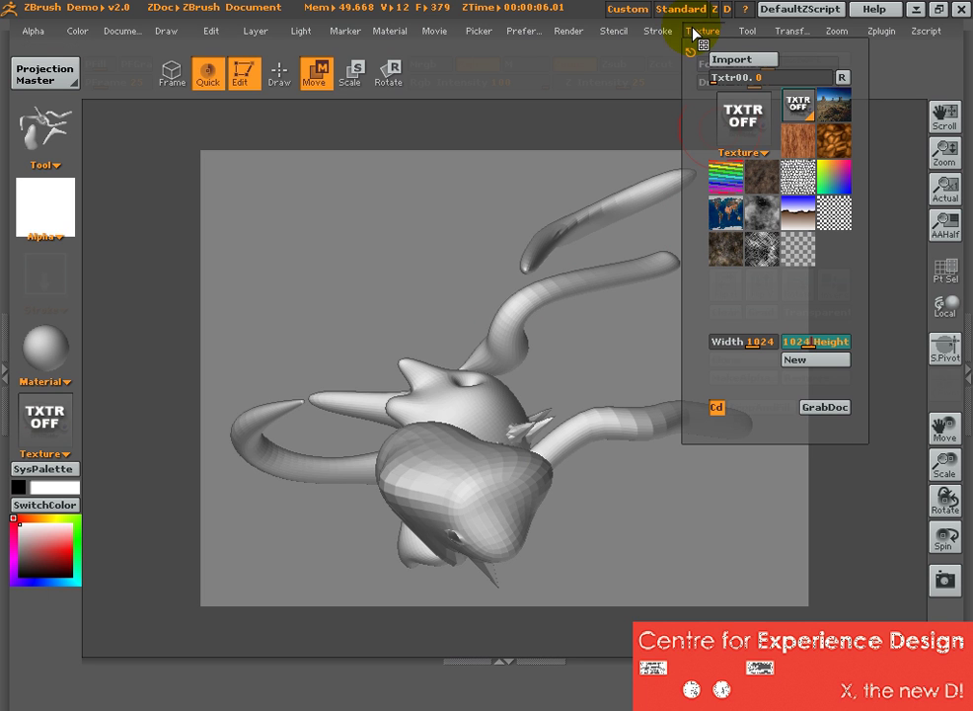
click(799, 361)
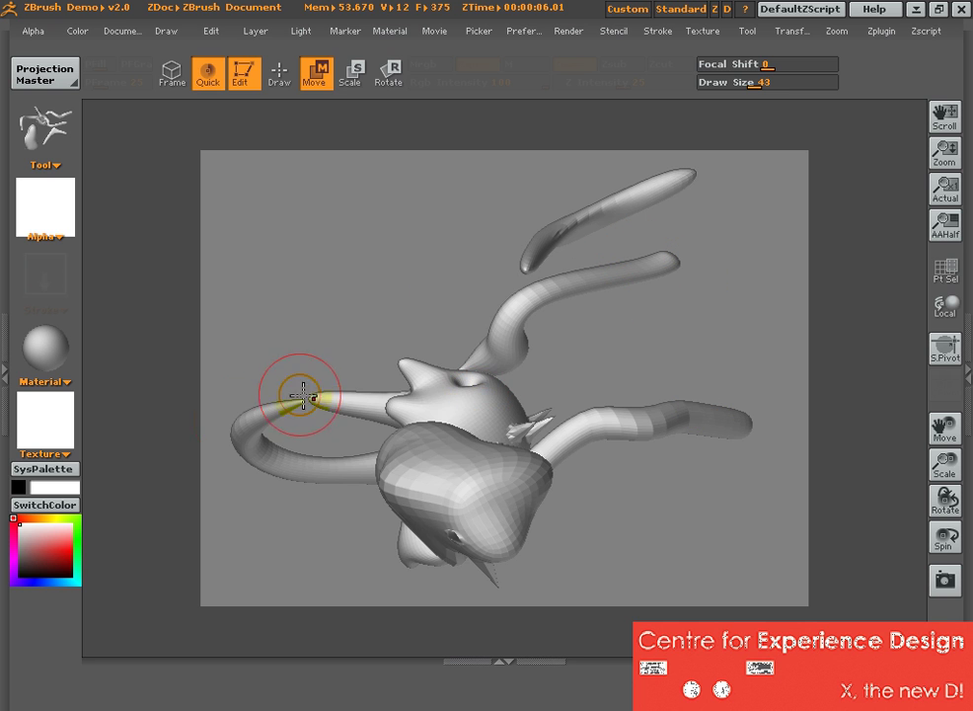
Choose a bright green colour and paint a stroke in Draw mode on the middle of the wavy limb
click(67, 551)
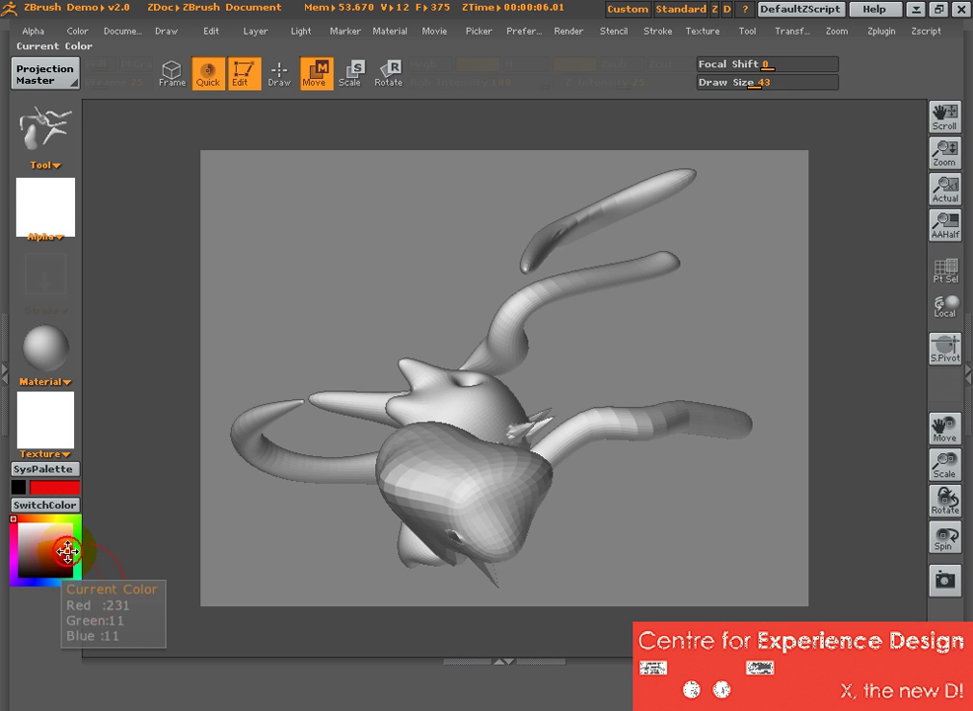
drag(68, 551, 67, 536)
click(75, 537)
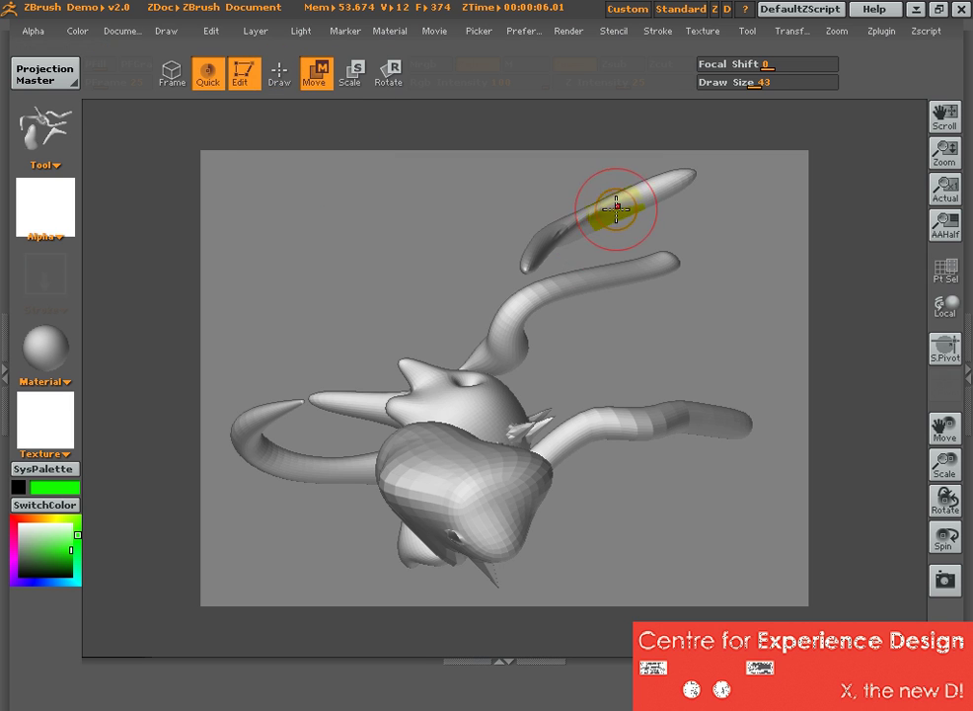
click(279, 74)
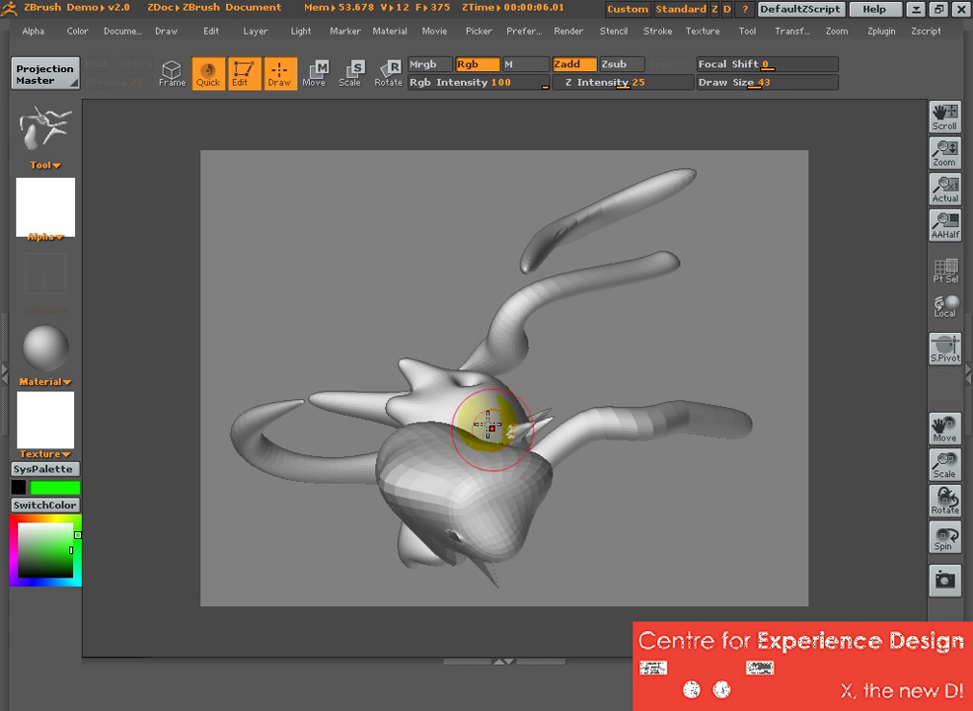
mouse_move(942, 469)
mouse_down()
mouse_move(942, 431)
mouse_move(716, 412)
mouse_up()
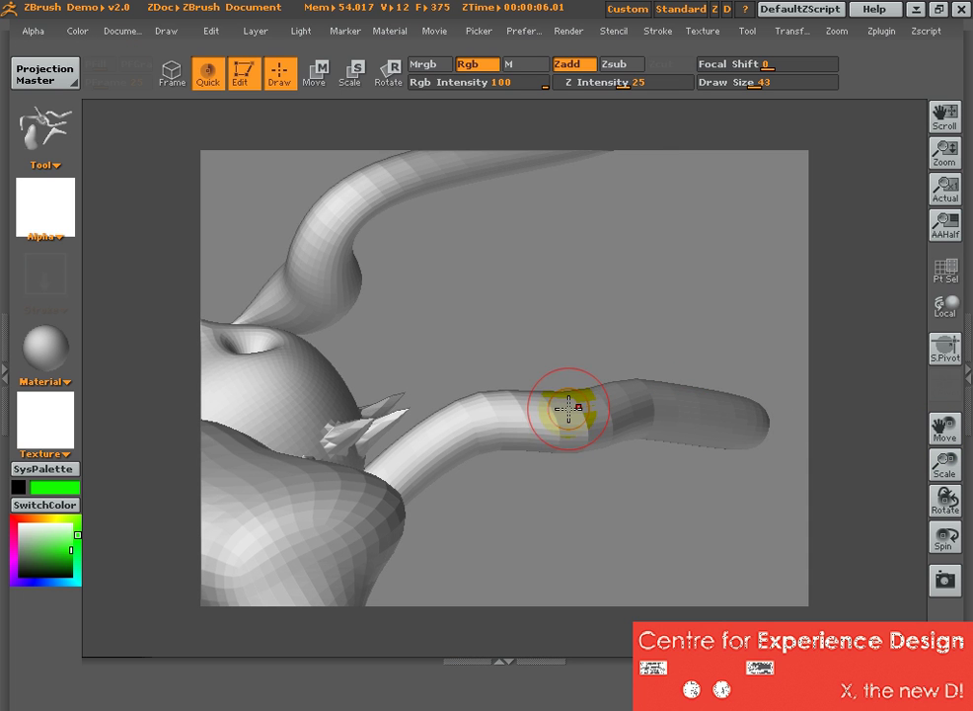
drag(568, 407, 567, 398)
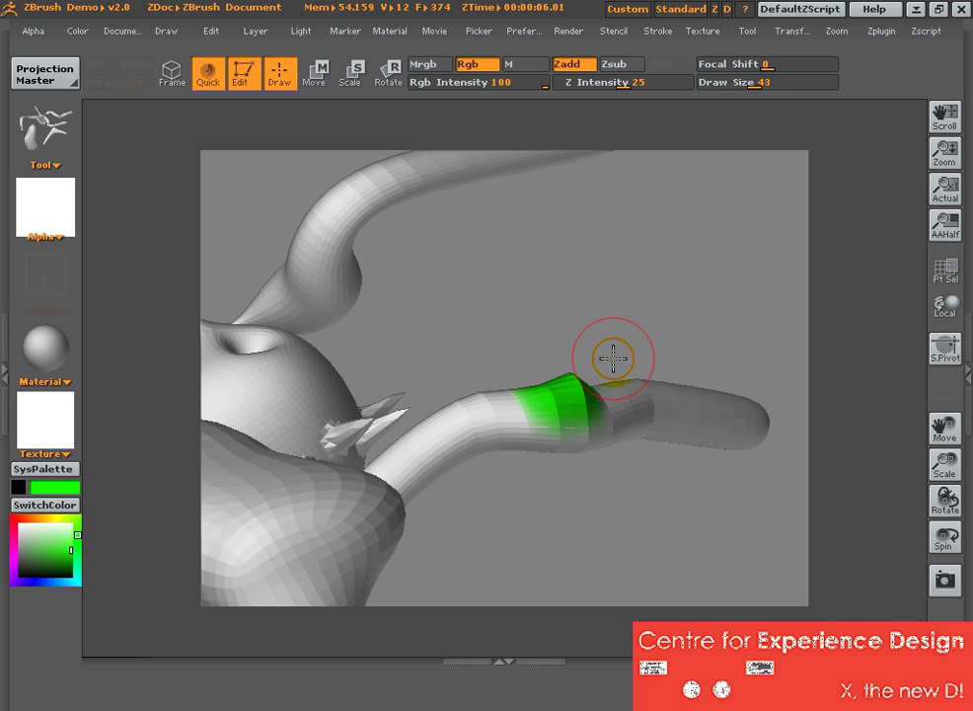
Undo the bulge raised by the stroke and, with Zadd off, paint the outer half of the limb green
key(ctrl+z)
click(571, 31)
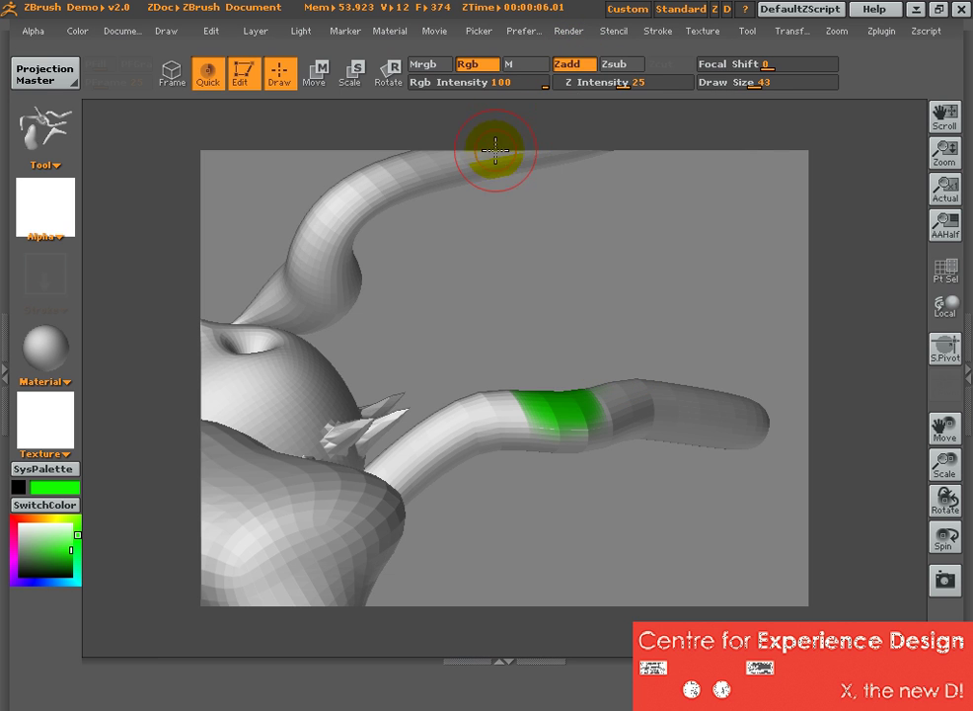
click(575, 64)
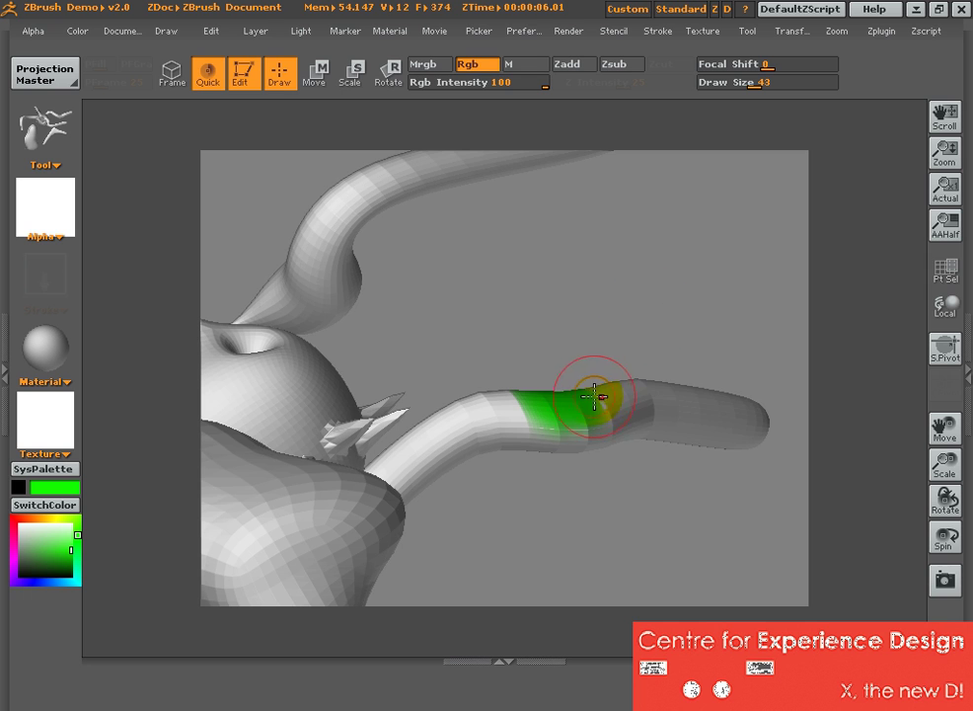
mouse_move(586, 385)
mouse_down()
mouse_move(706, 398)
mouse_move(776, 418)
mouse_move(560, 433)
mouse_up()
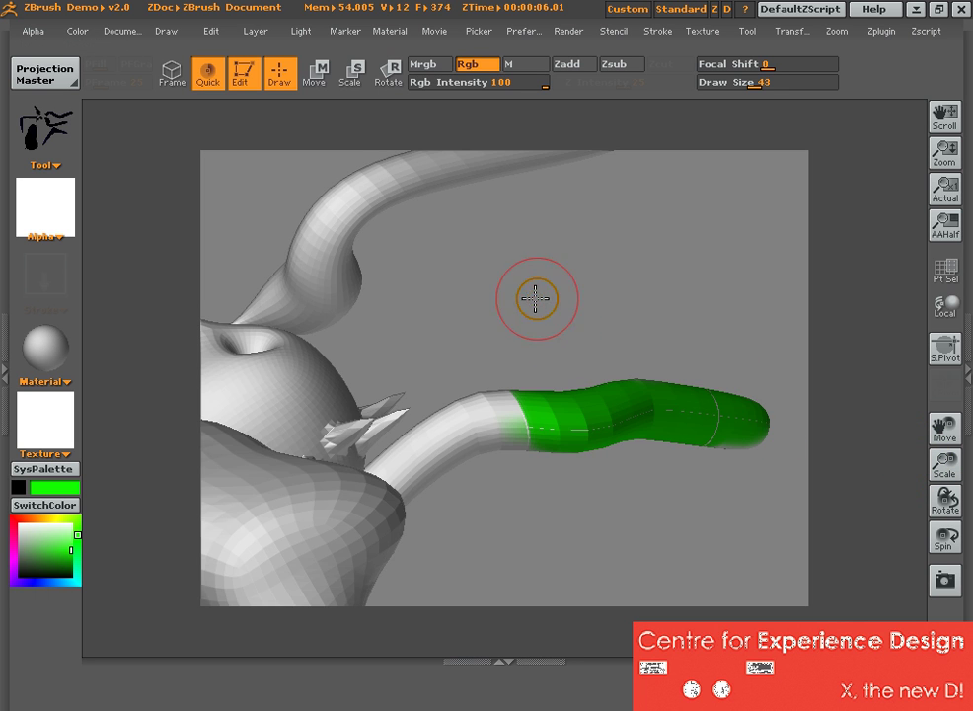
mouse_move(537, 298)
mouse_down()
mouse_move(541, 342)
mouse_move(629, 325)
mouse_up()
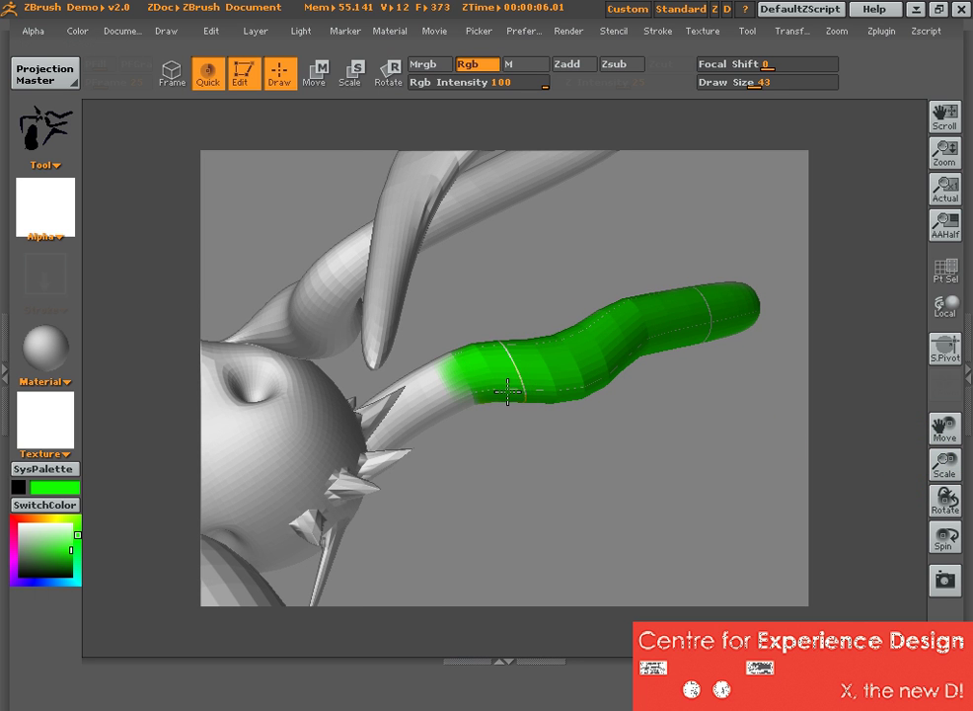
Paint the tip of the green limb and the middle section of the separate bent limb orange
click(27, 518)
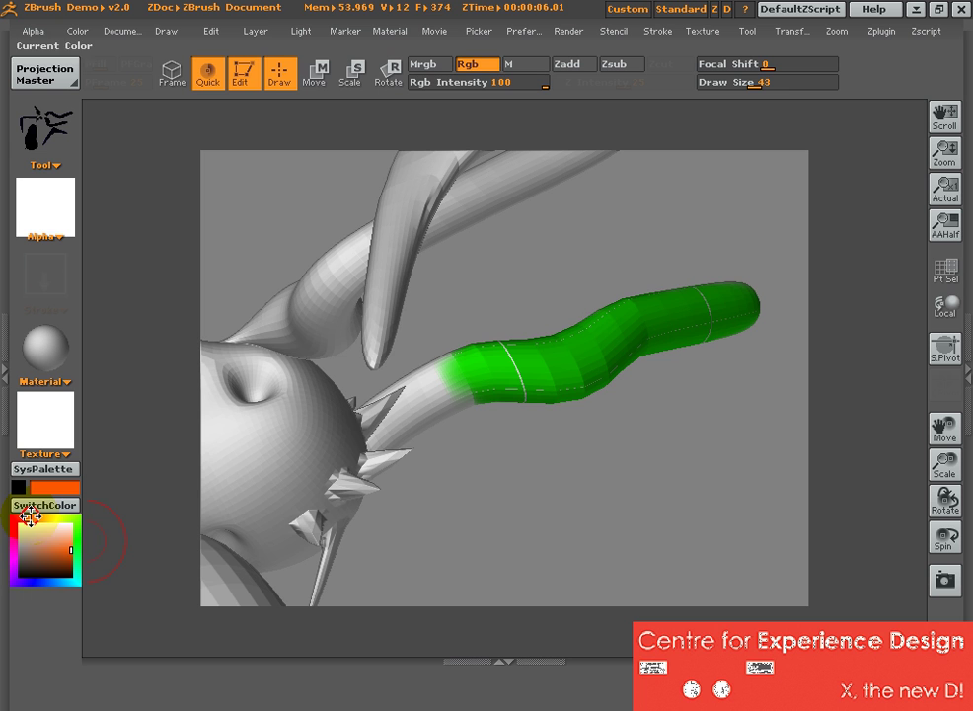
click(696, 296)
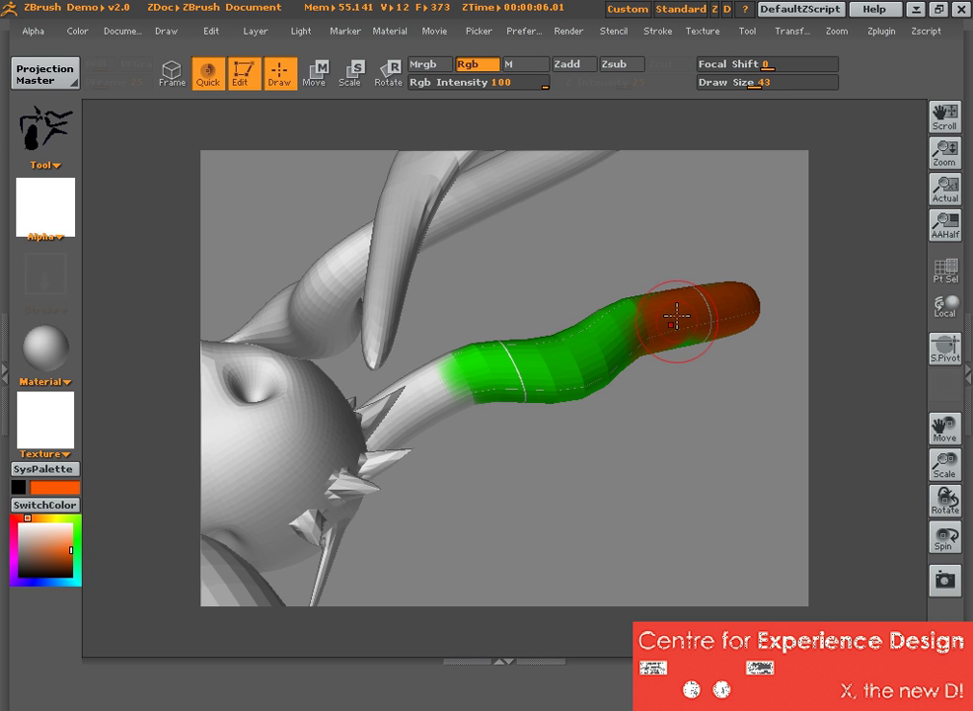
mouse_move(532, 300)
mouse_down()
mouse_move(593, 321)
mouse_move(600, 269)
mouse_move(684, 273)
mouse_move(612, 204)
mouse_up()
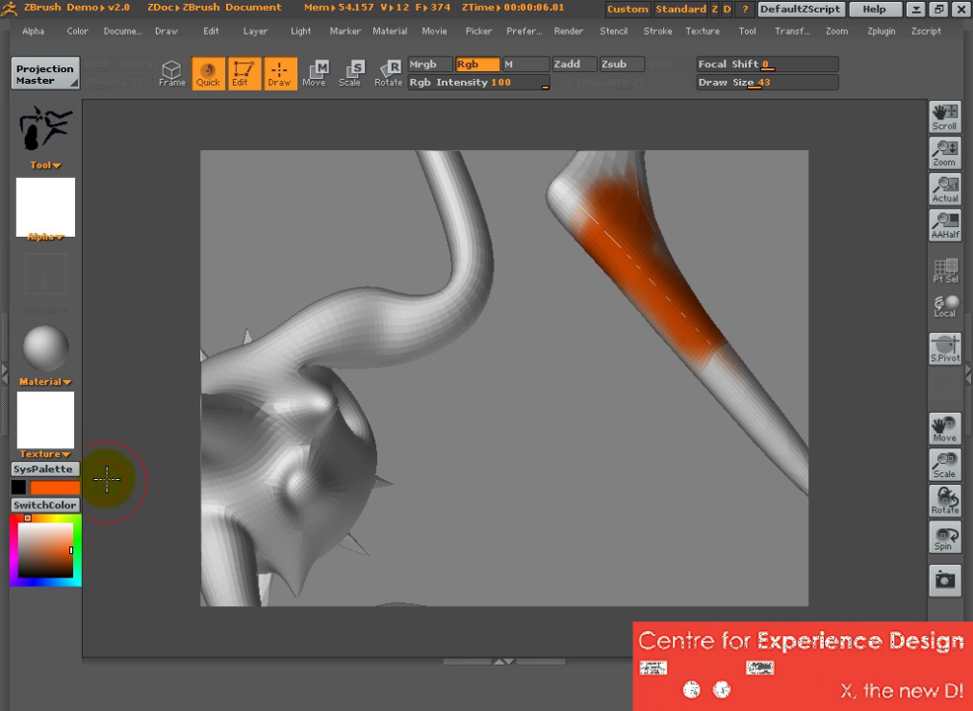
Paint a dark grey section on the bent limb, over and beyond the lower end of its orange area
click(20, 562)
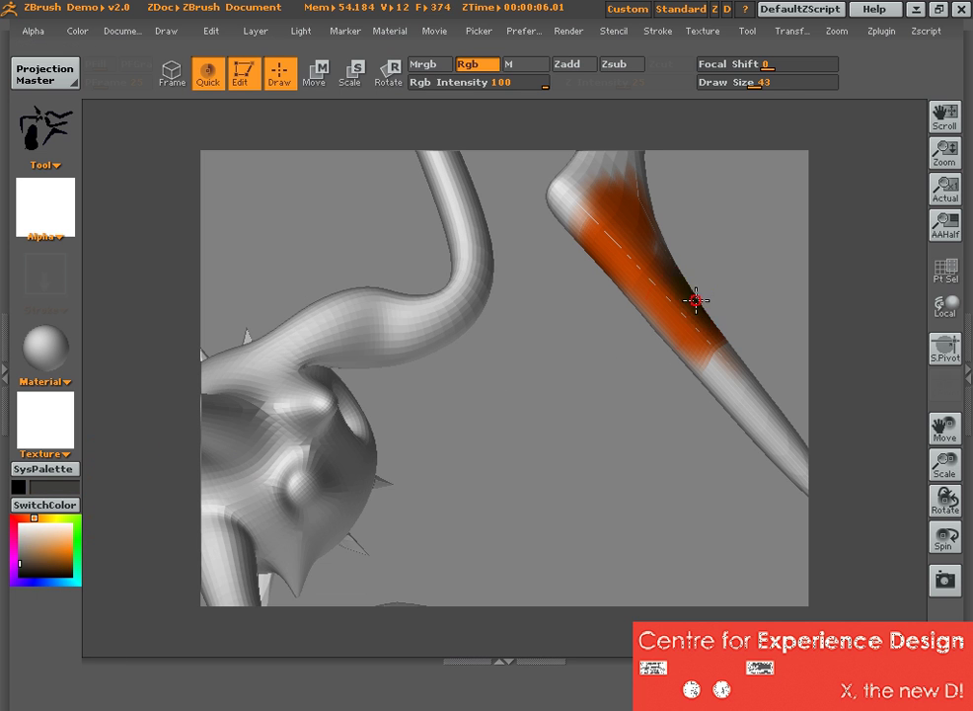
drag(695, 297, 667, 300)
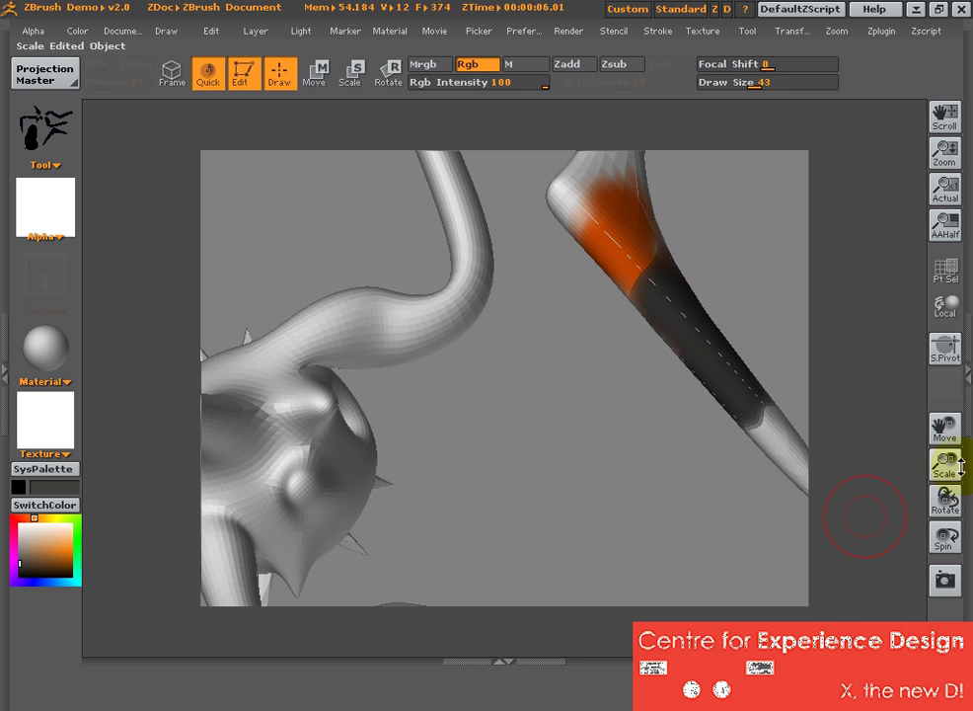
click(949, 465)
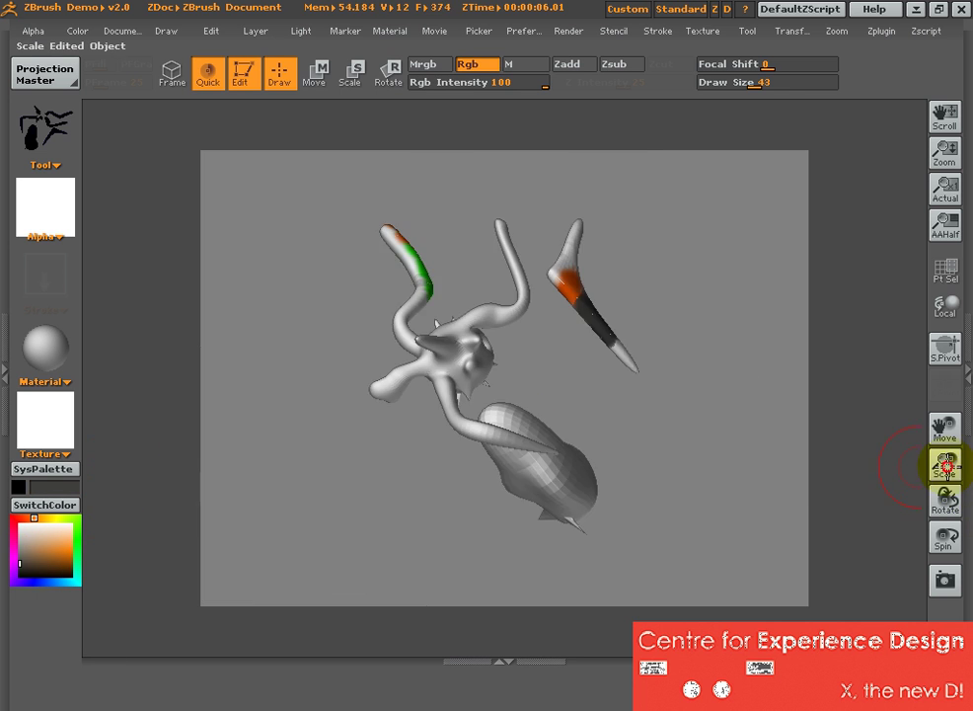
Choose a muted teal green and paint the large bulbous body, the neighbouring curved limb and the long pointed horn
mouse_move(578, 509)
mouse_down()
mouse_move(591, 493)
mouse_move(582, 456)
mouse_move(504, 417)
mouse_move(456, 446)
mouse_up()
click(45, 546)
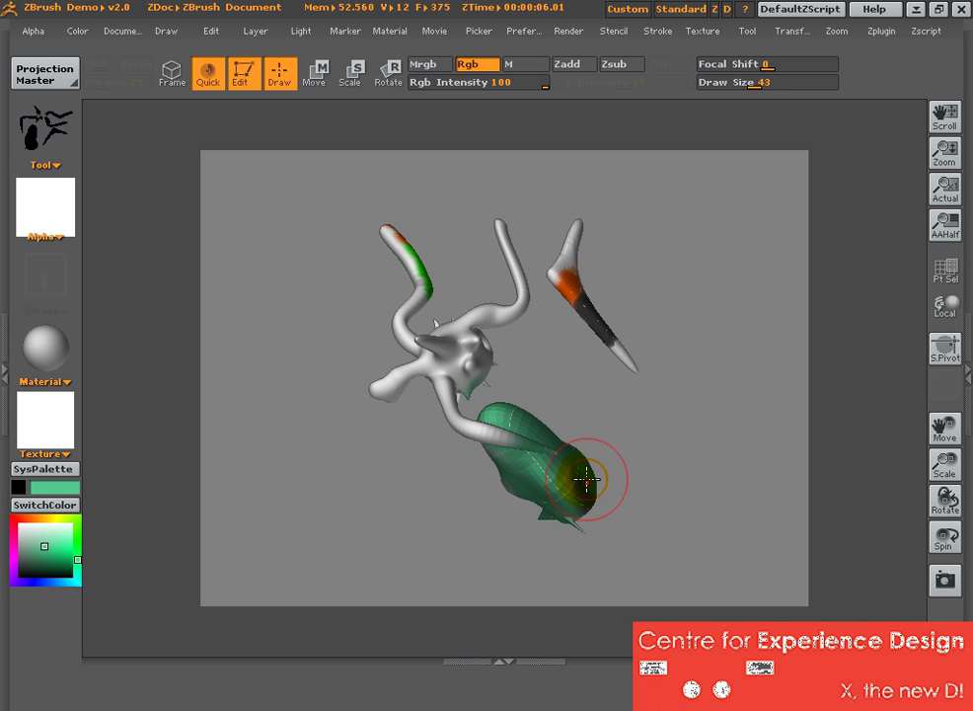
drag(613, 405, 696, 430)
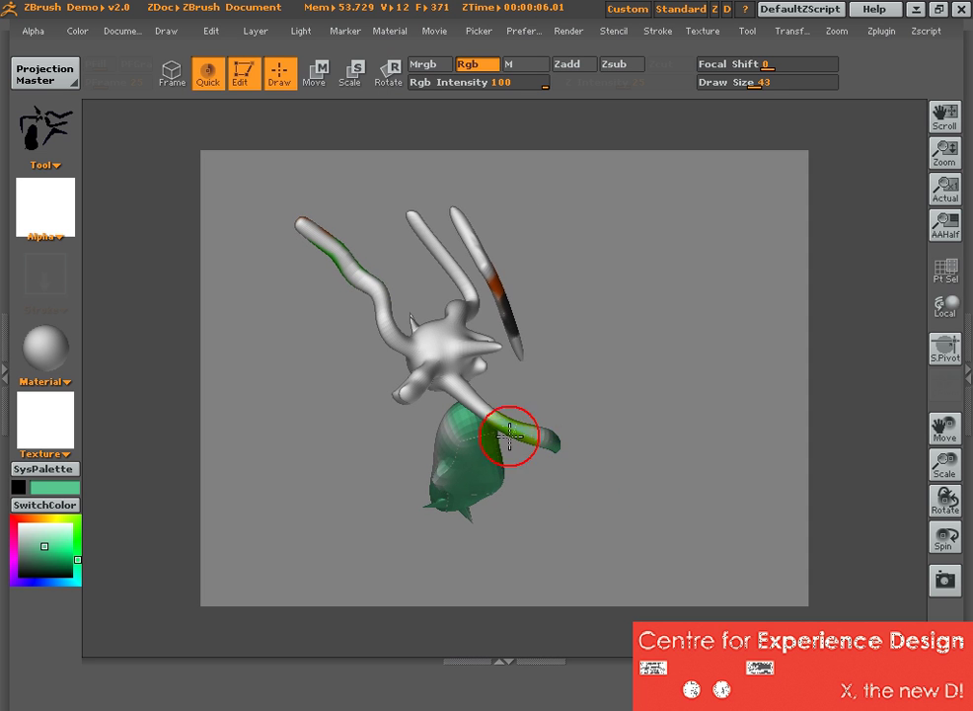
drag(526, 407, 615, 388)
drag(306, 471, 394, 437)
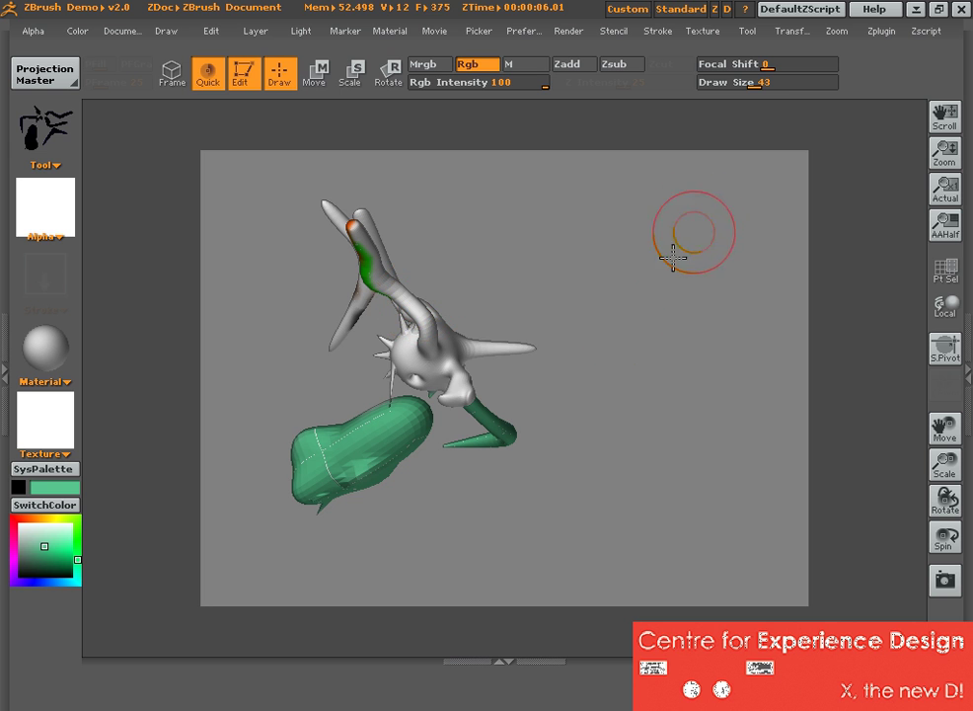
drag(494, 349, 549, 345)
Set the Draw Size to 8 and paint thin red strokes along the teal horn and spots around its base
drag(934, 463, 895, 431)
key(space)
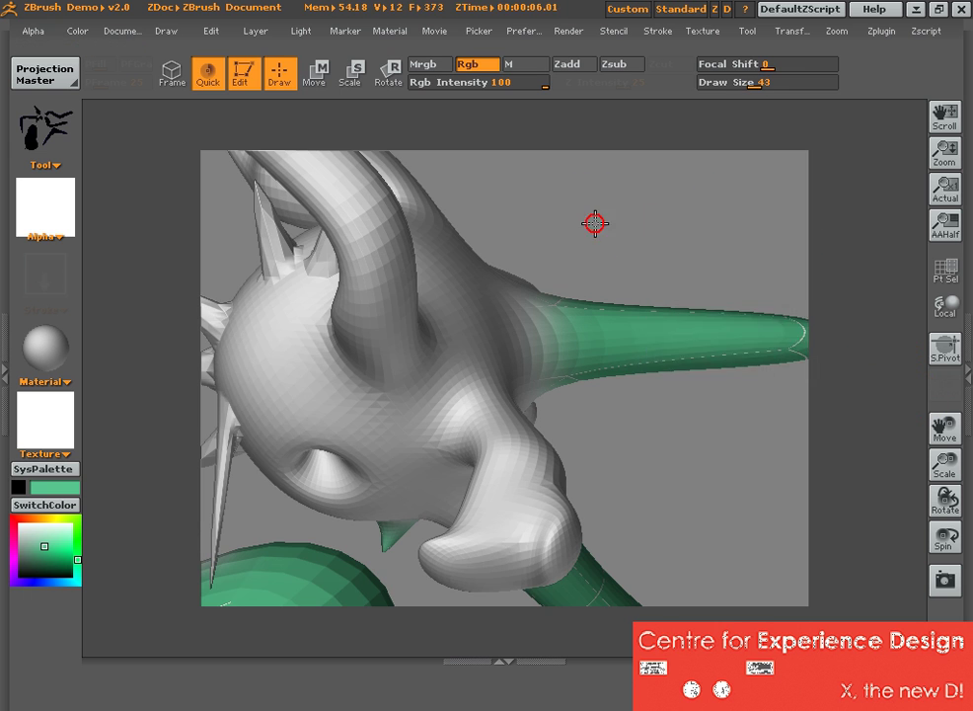
mouse_move(593, 219)
mouse_down()
mouse_move(547, 240)
mouse_move(602, 202)
mouse_up()
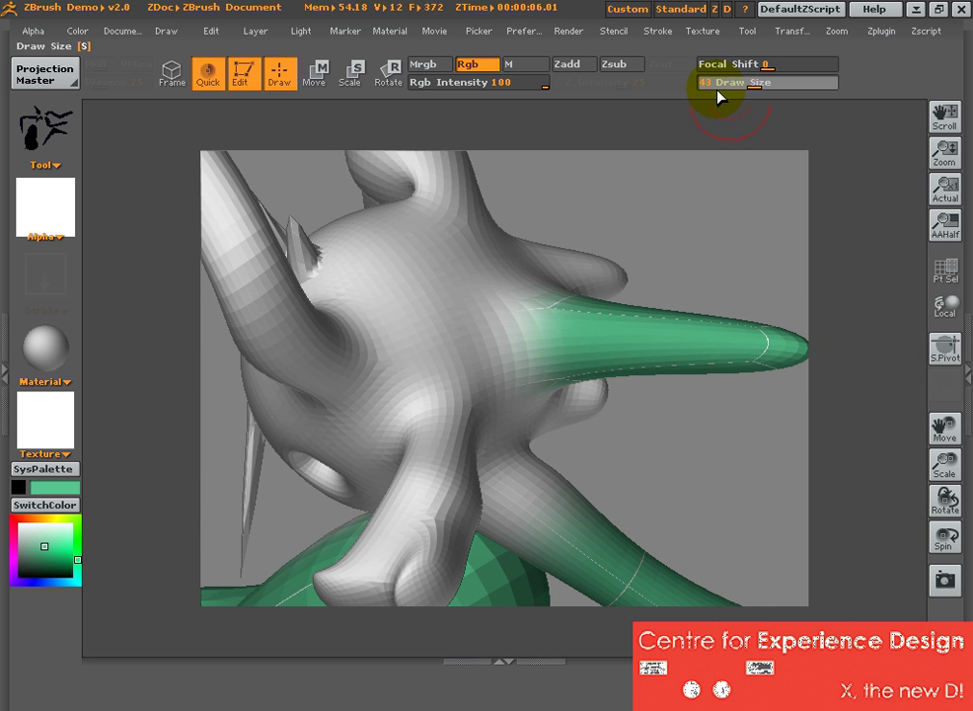
drag(727, 86, 745, 85)
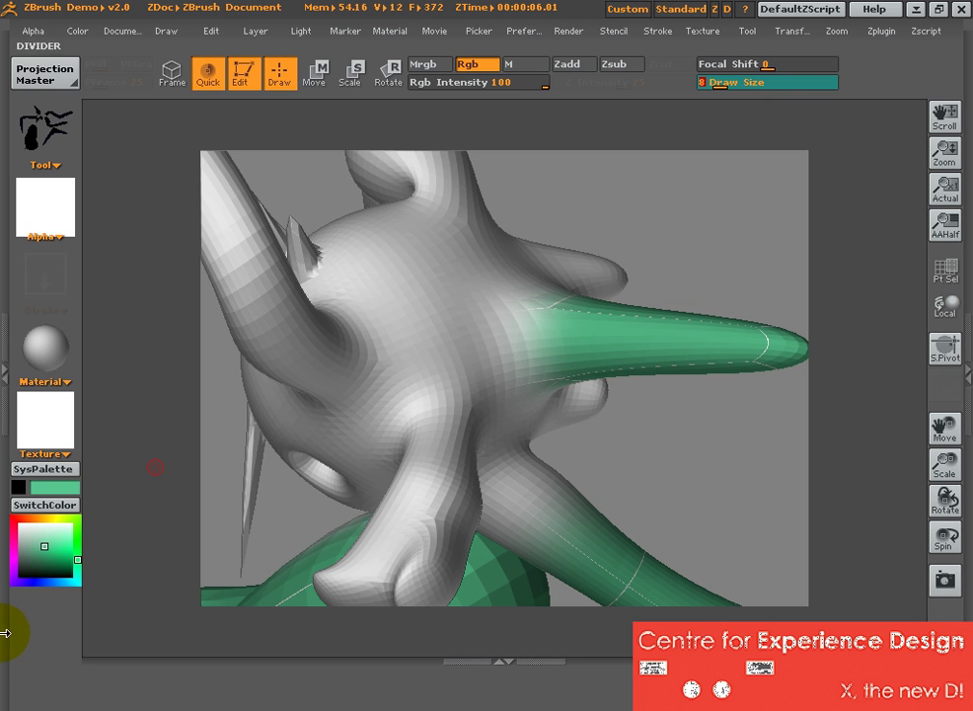
click(29, 572)
click(13, 519)
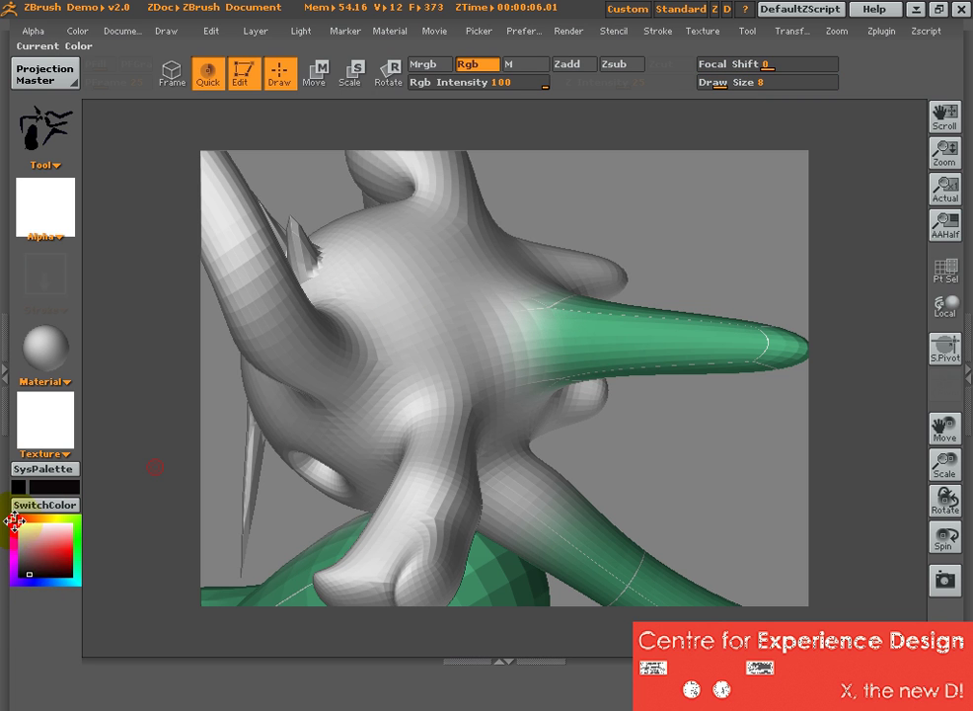
drag(46, 544, 71, 551)
drag(592, 330, 696, 331)
mouse_move(501, 296)
mouse_down()
mouse_move(465, 259)
mouse_move(452, 265)
mouse_move(543, 319)
mouse_move(517, 337)
mouse_move(526, 334)
mouse_up()
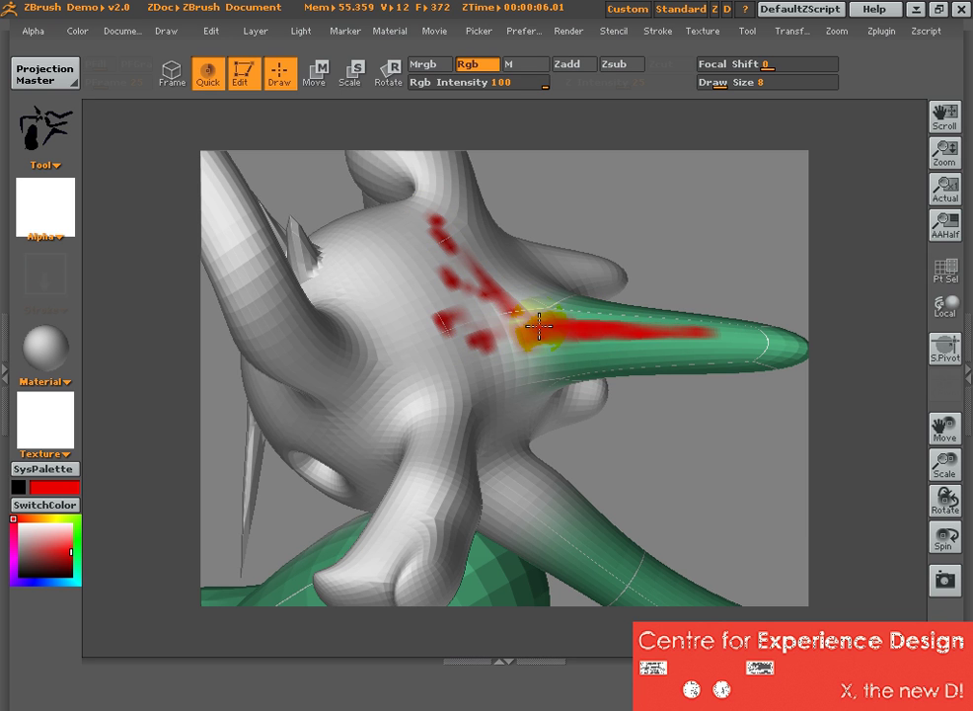
Paint the horn's outer part red with Draw Size 129, and add red near its base with Draw Size 28
drag(723, 85, 796, 85)
mouse_move(719, 325)
mouse_down()
mouse_move(701, 341)
mouse_move(733, 343)
mouse_up()
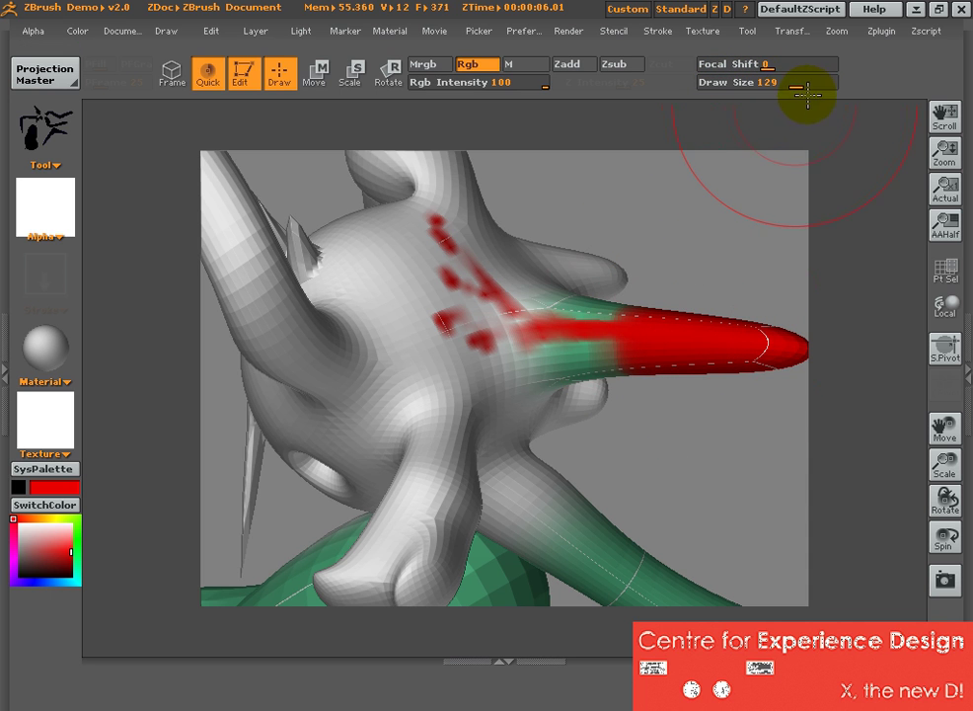
drag(807, 94, 745, 91)
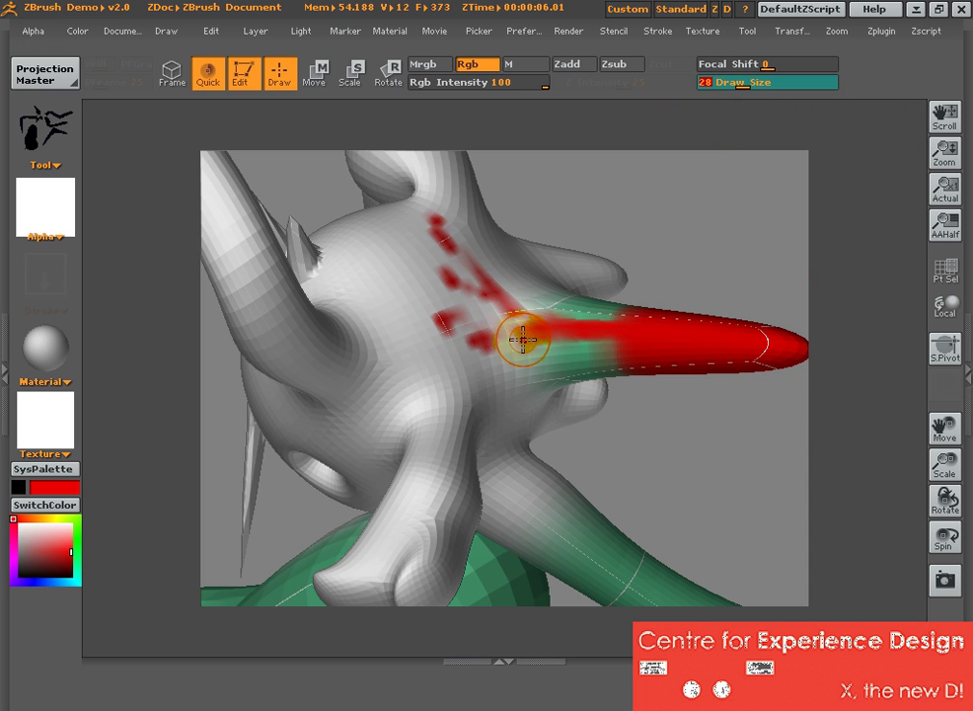
mouse_move(523, 340)
mouse_down()
mouse_move(604, 346)
mouse_move(561, 302)
mouse_move(669, 323)
mouse_up()
mouse_move(663, 208)
mouse_down()
mouse_move(727, 322)
mouse_move(604, 419)
mouse_move(640, 419)
mouse_move(616, 390)
mouse_up()
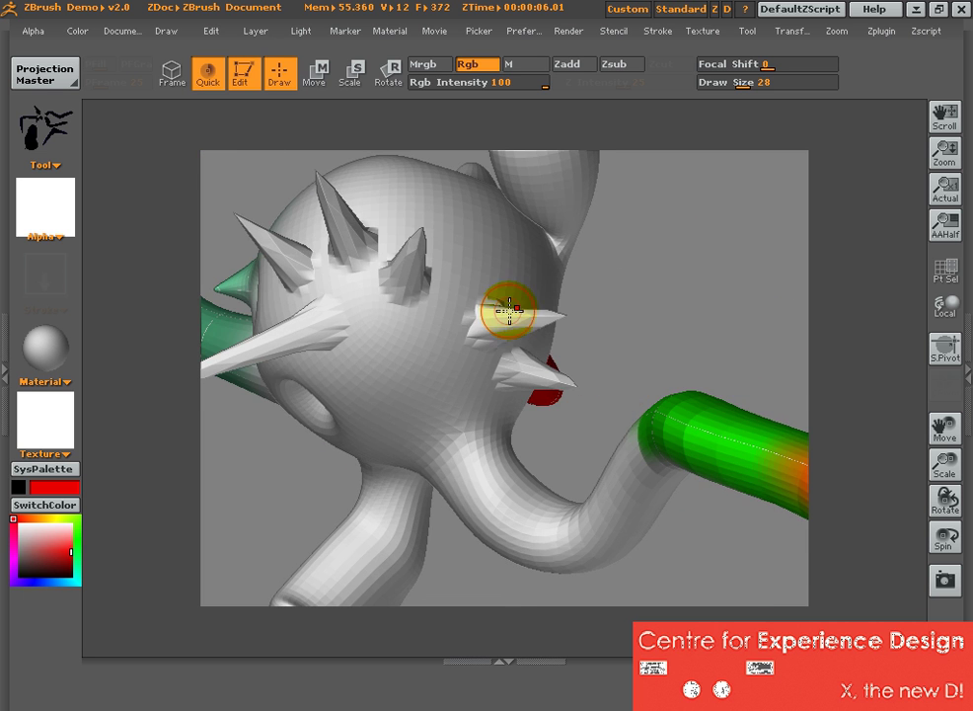
Paint the six sharp spikes around the creature's round head red
mouse_move(509, 312)
mouse_down()
mouse_move(538, 318)
mouse_move(521, 385)
mouse_move(553, 378)
mouse_up()
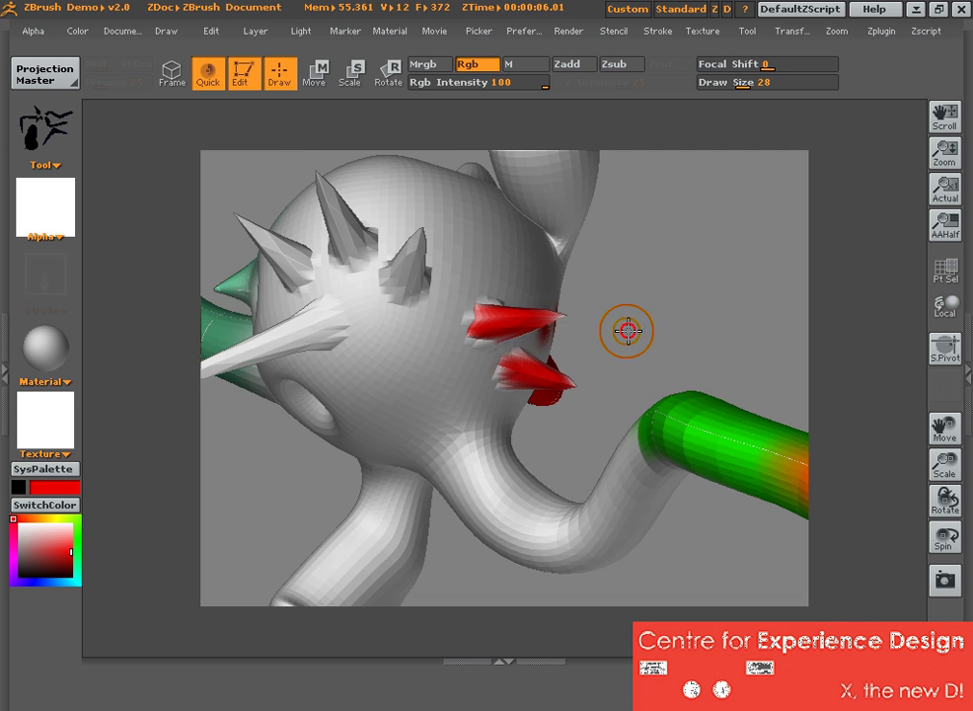
drag(628, 330, 677, 305)
drag(578, 256, 619, 235)
drag(531, 225, 531, 174)
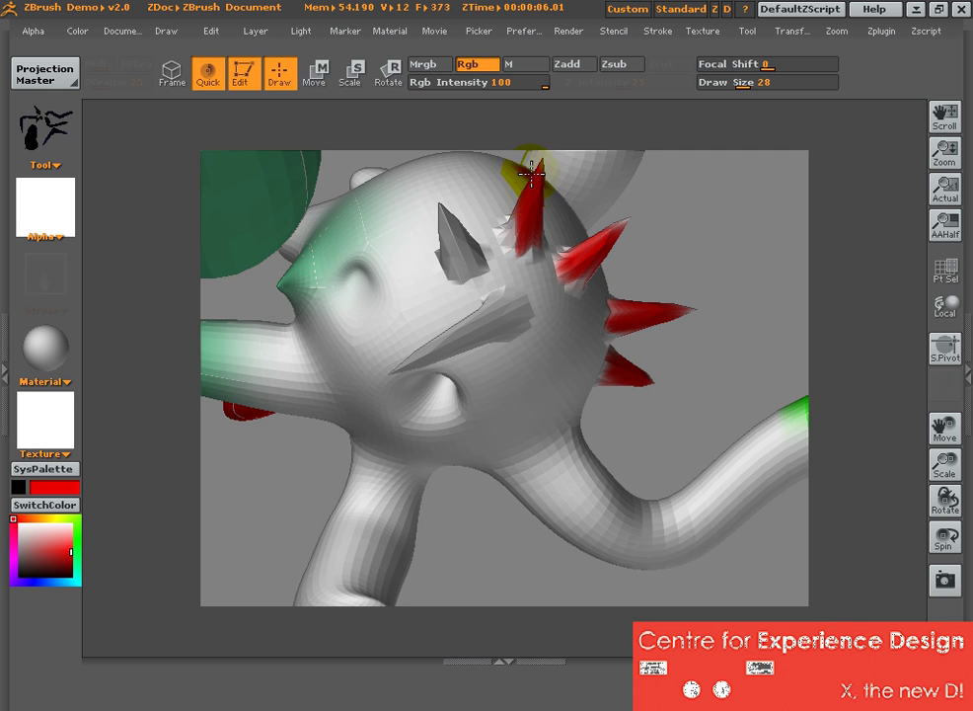
mouse_move(469, 243)
mouse_down()
mouse_move(452, 251)
mouse_move(444, 223)
mouse_up()
drag(495, 299, 419, 350)
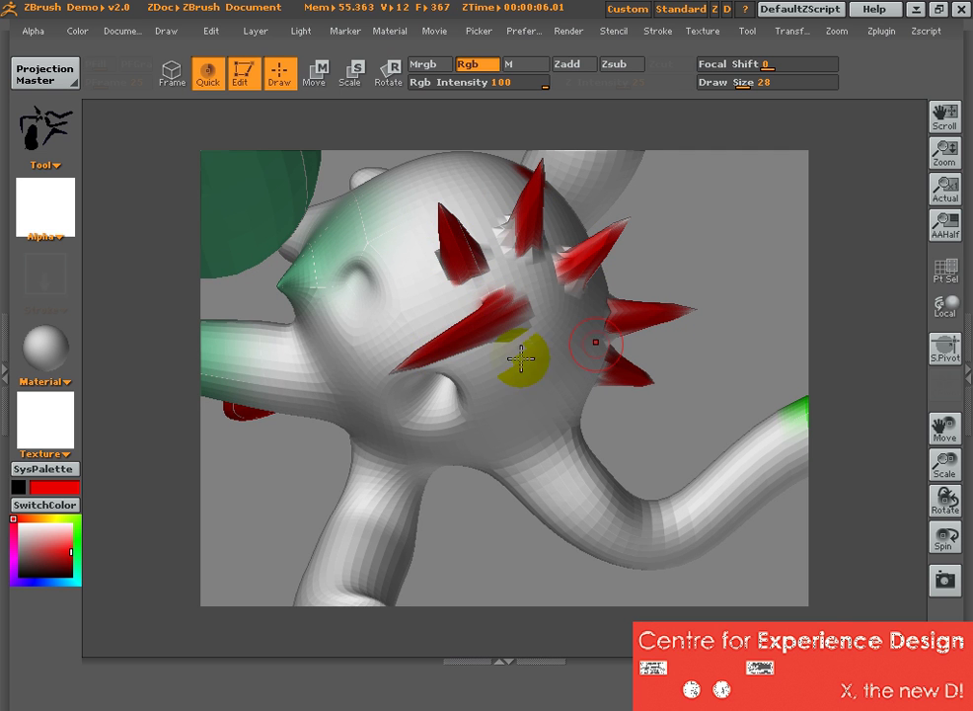
Reposition the ZSpheres at the ends of the two upper limbs, one up and to the left, the other to the right
mouse_move(708, 241)
mouse_down()
mouse_move(756, 300)
mouse_move(728, 252)
mouse_move(708, 258)
mouse_up()
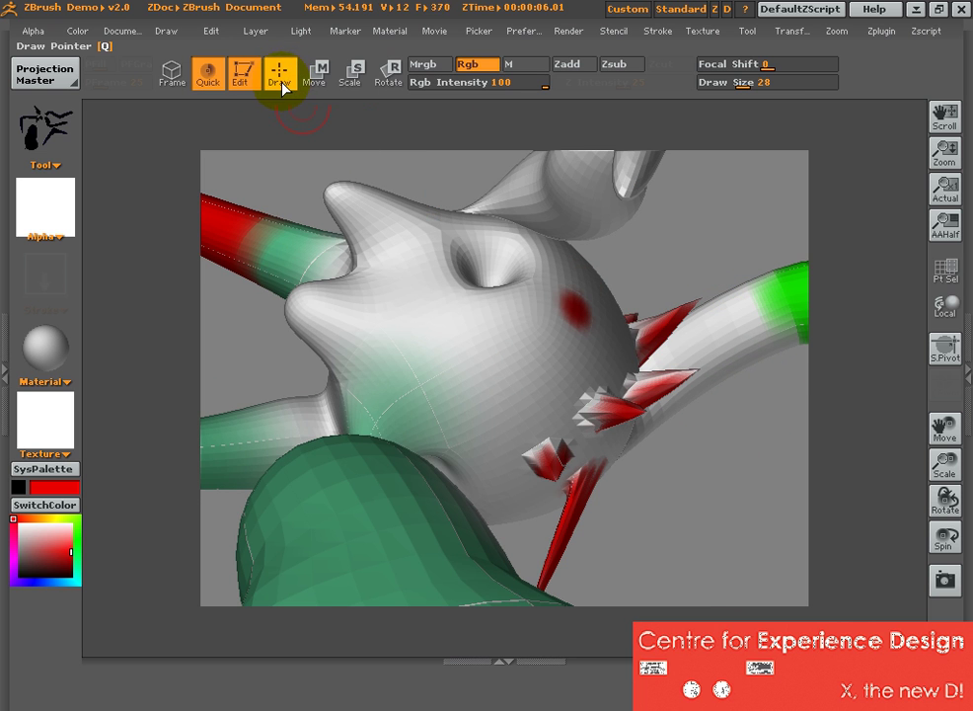
click(316, 73)
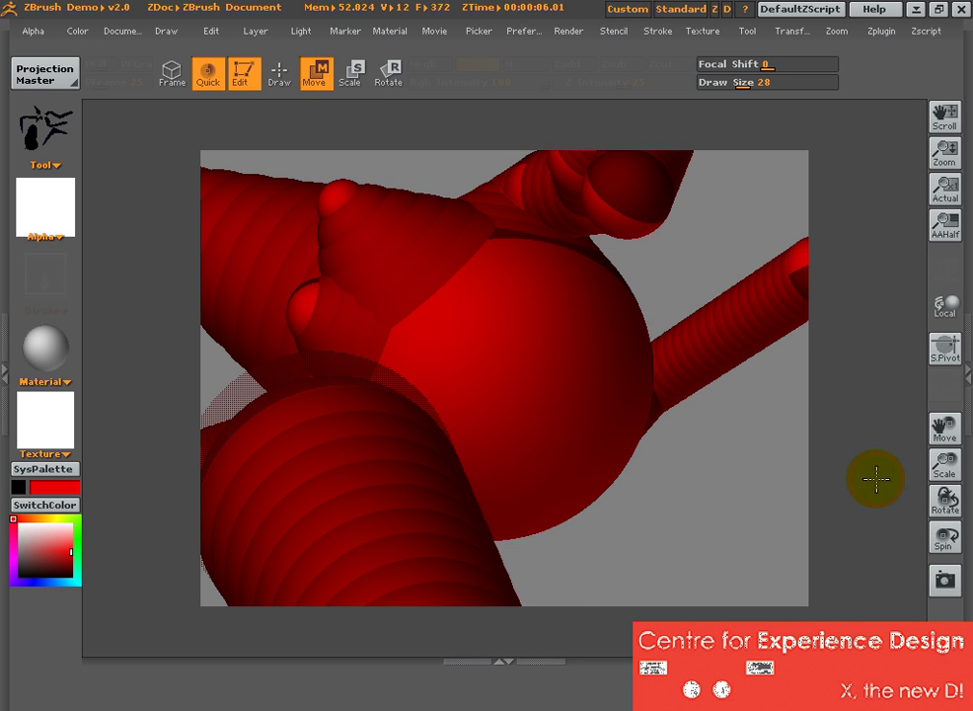
drag(939, 467, 847, 502)
drag(605, 221, 424, 182)
drag(596, 250, 647, 267)
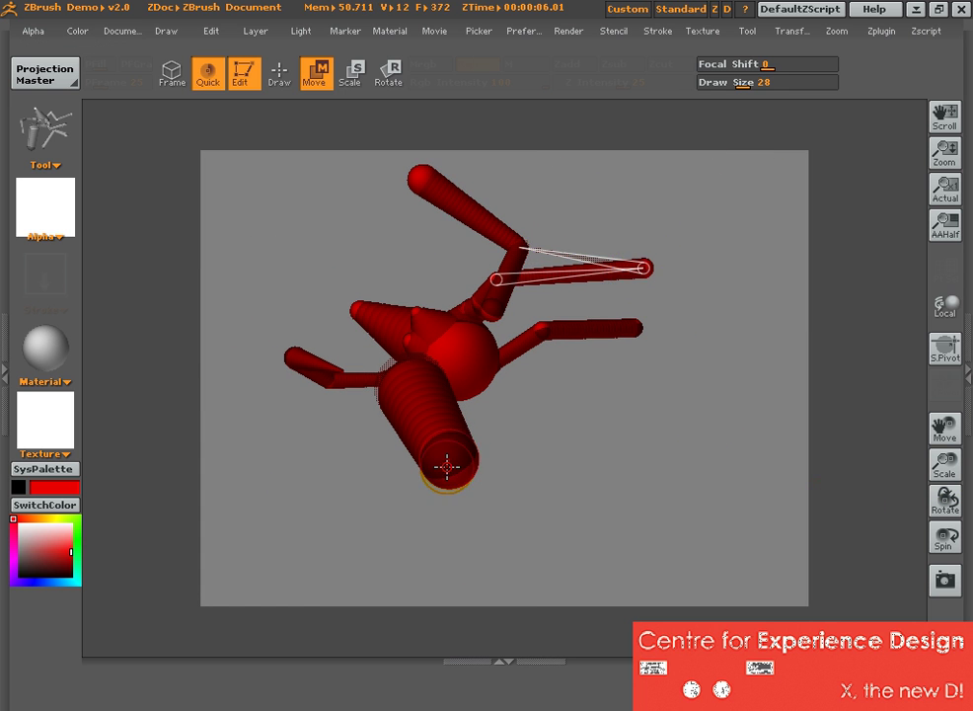
Pull the end ZSphere of the thick bulbous body downward and then to the left, previewing the adaptive skin after each move
drag(447, 466, 421, 555)
key(a)
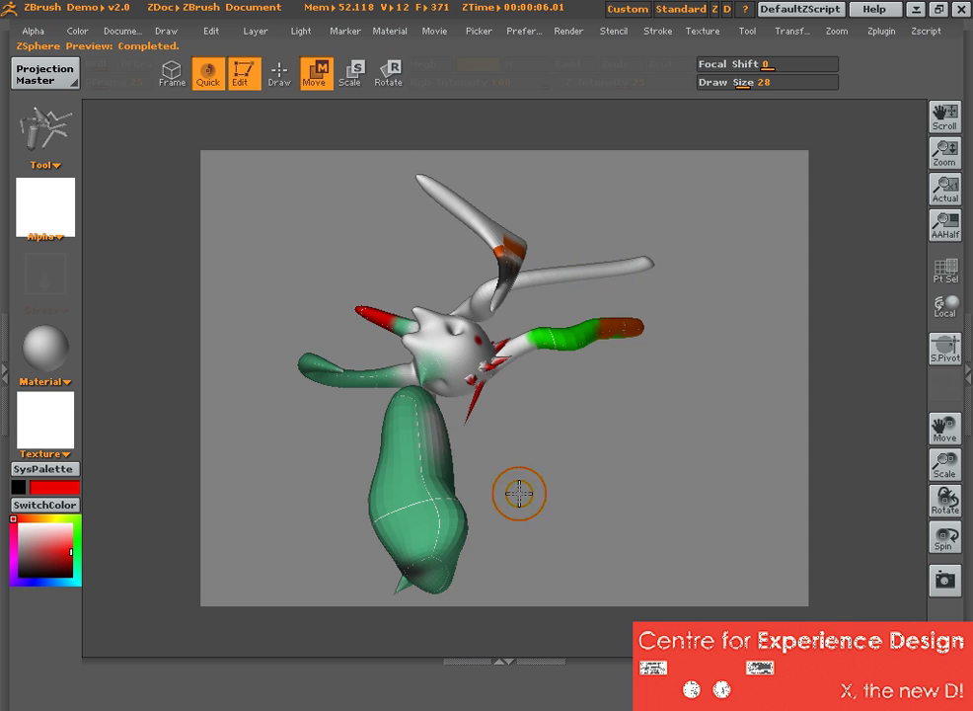
key(a)
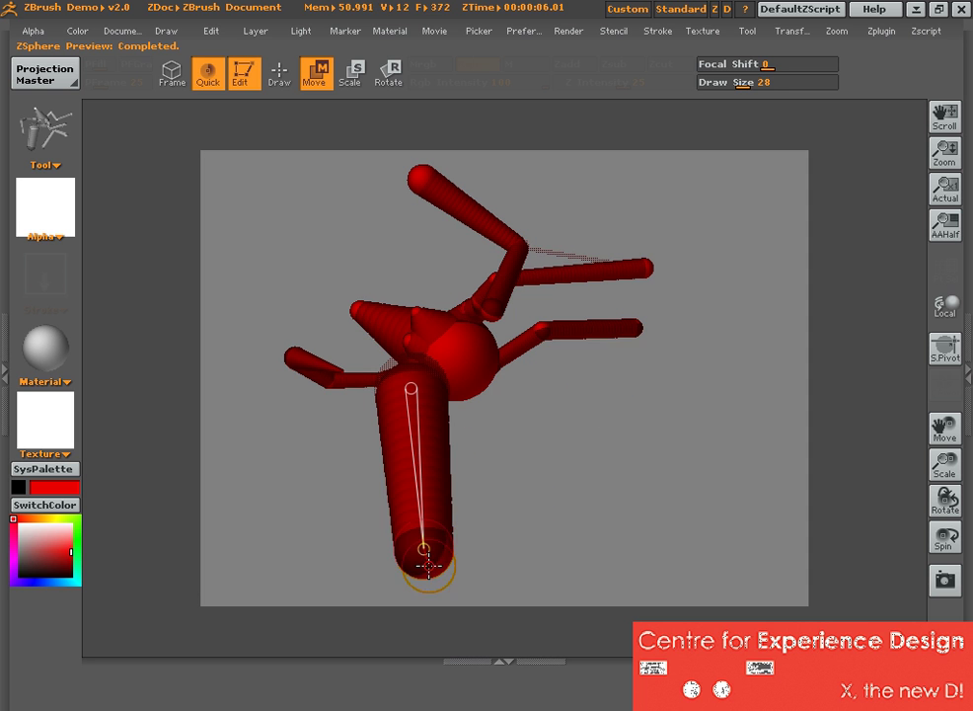
drag(421, 549, 339, 556)
key(a)
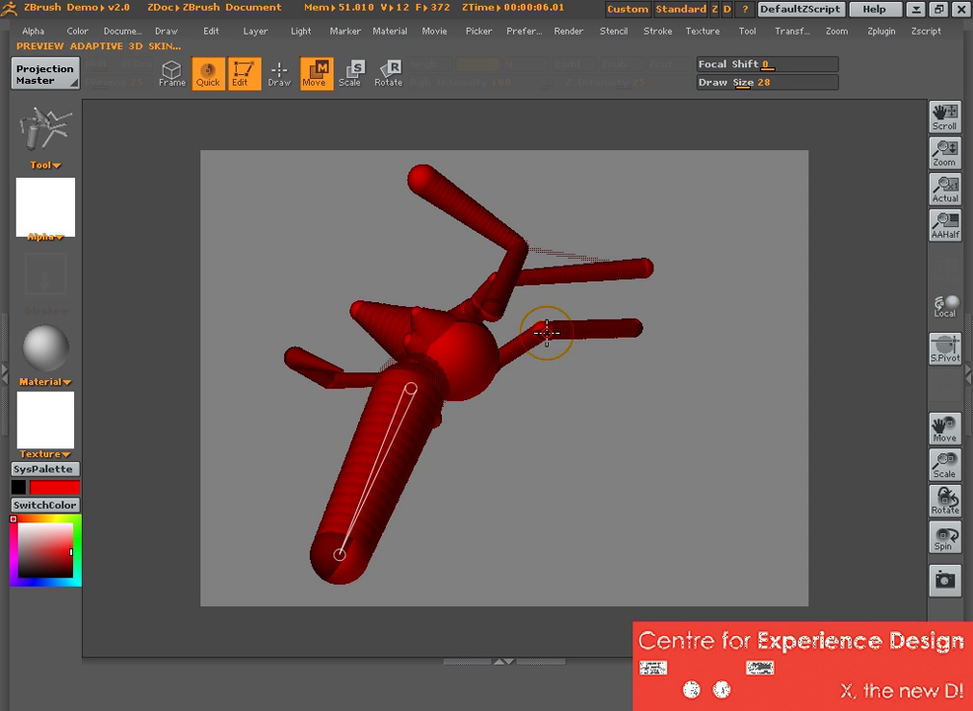